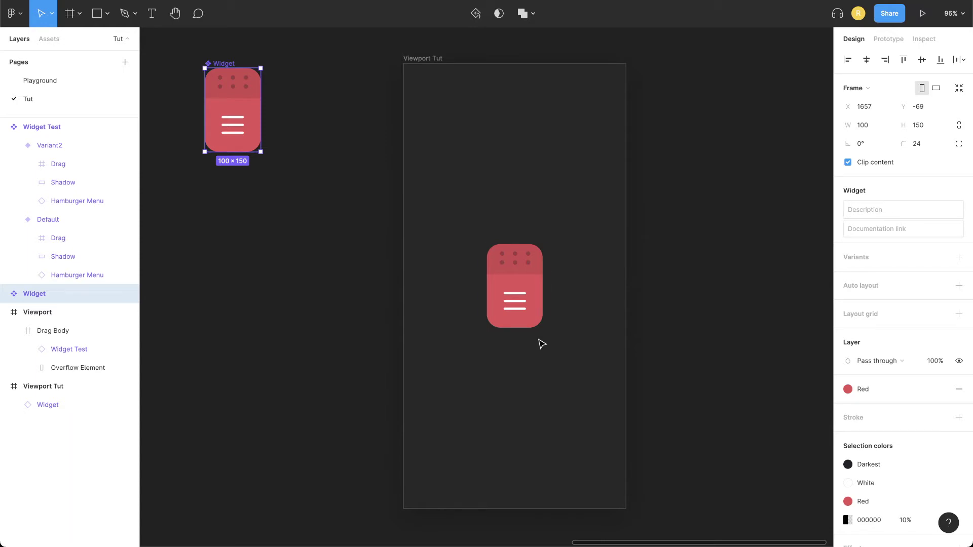
# Draw a 400×800 frame over Viewport Tut that wraps the selected Widget instance
pyautogui.click(528, 315)
pyautogui.hscroll(5, 445, 90)
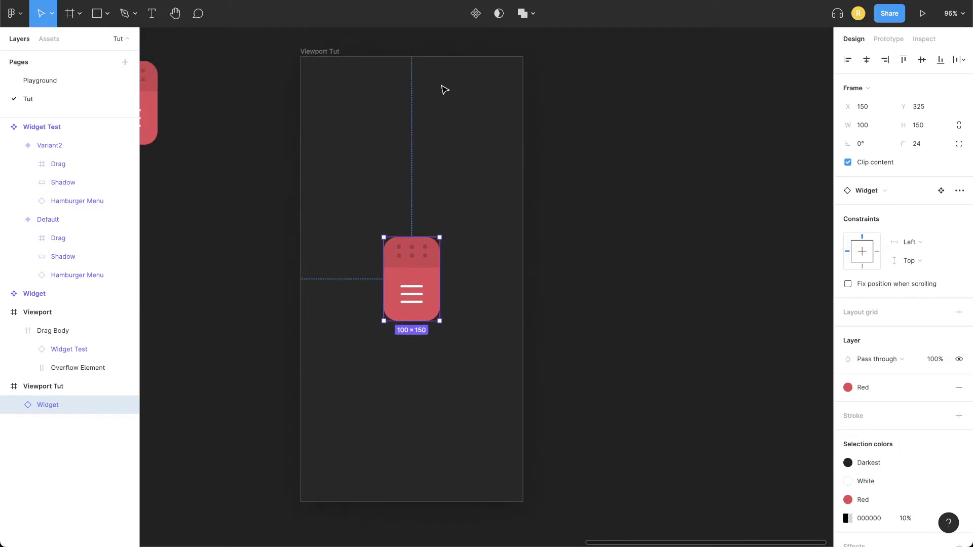
pyautogui.click(69, 16)
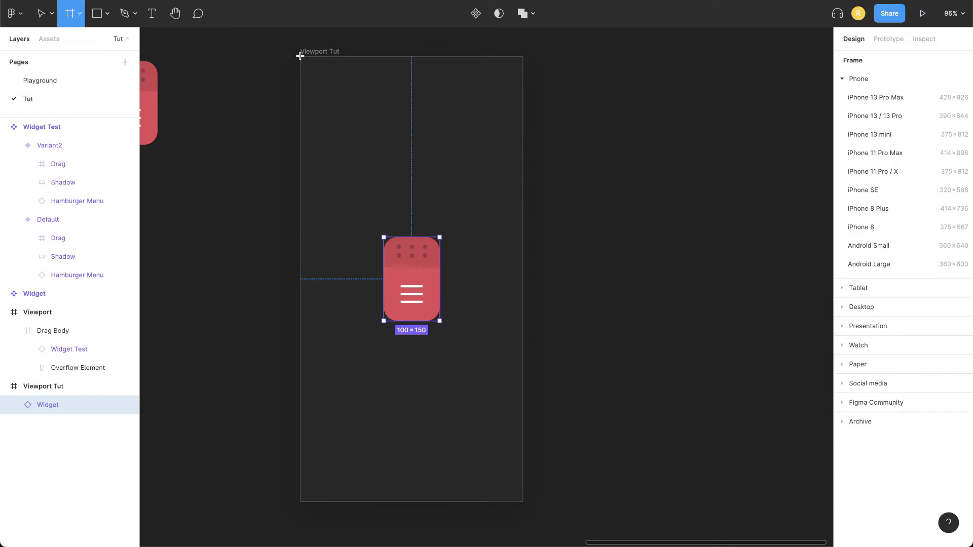
pyautogui.moveTo(300, 56); pyautogui.dragTo(523, 503)
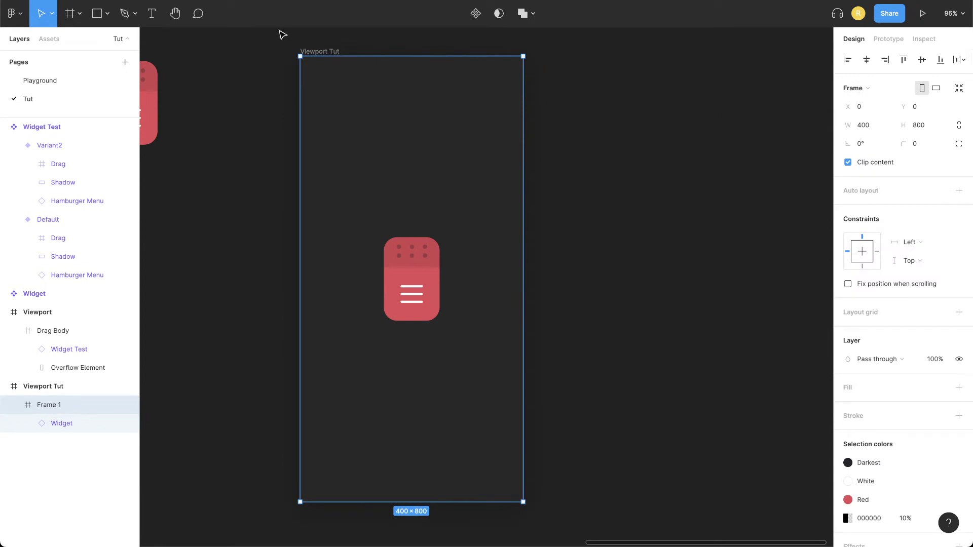
# Rename Frame 1 in the Layers panel to 'DRag Conntainer'
pyautogui.click(311, 52)
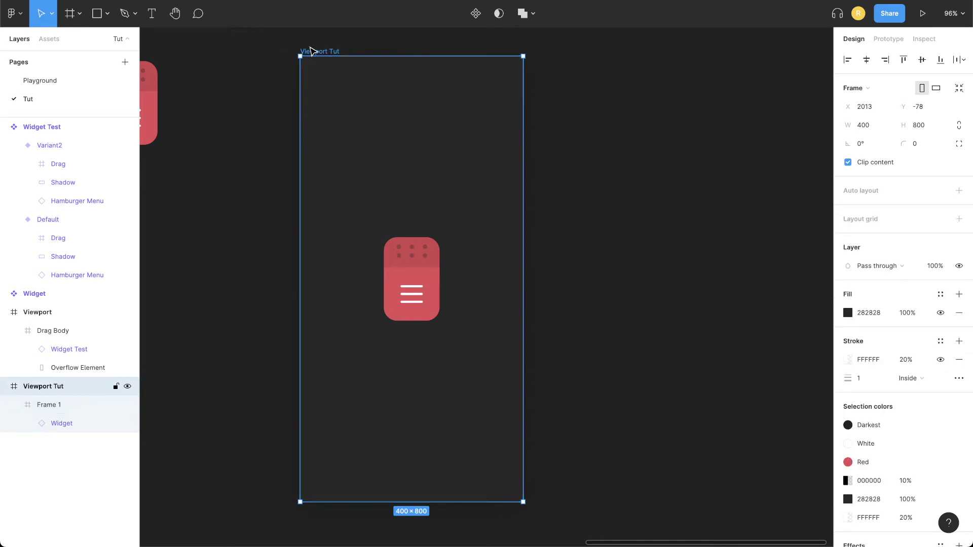
pyautogui.doubleClick(50, 404)
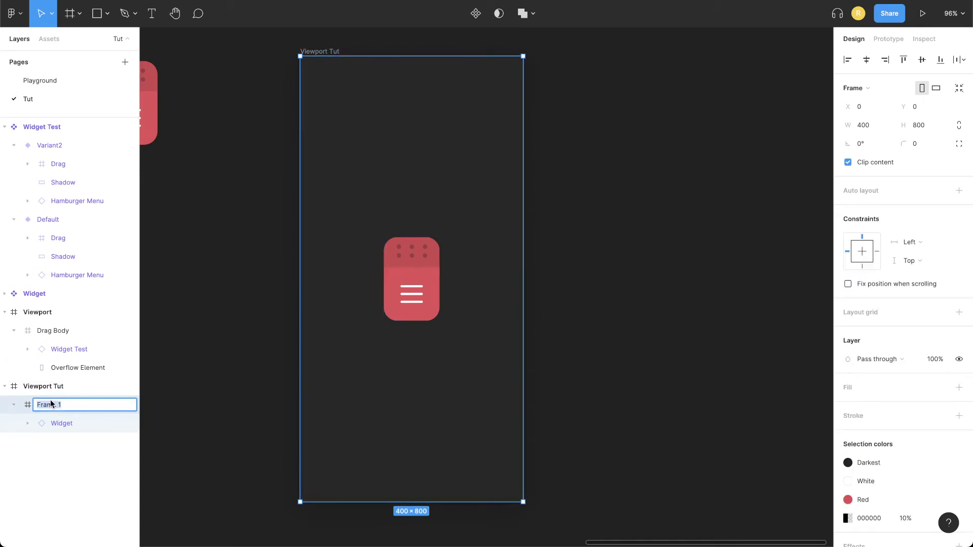
pyautogui.write('DR')
pyautogui.write('ag  Connt')
pyautogui.write('ainer')
pyautogui.press('Return')
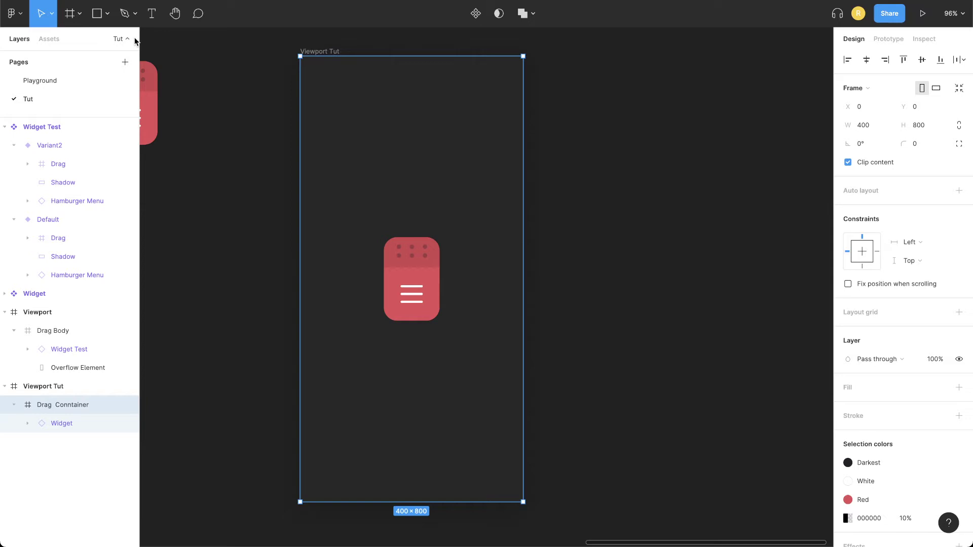
# Draw a rectangle on the frame and size it 800 wide by 1600 tall
pyautogui.click(96, 14)
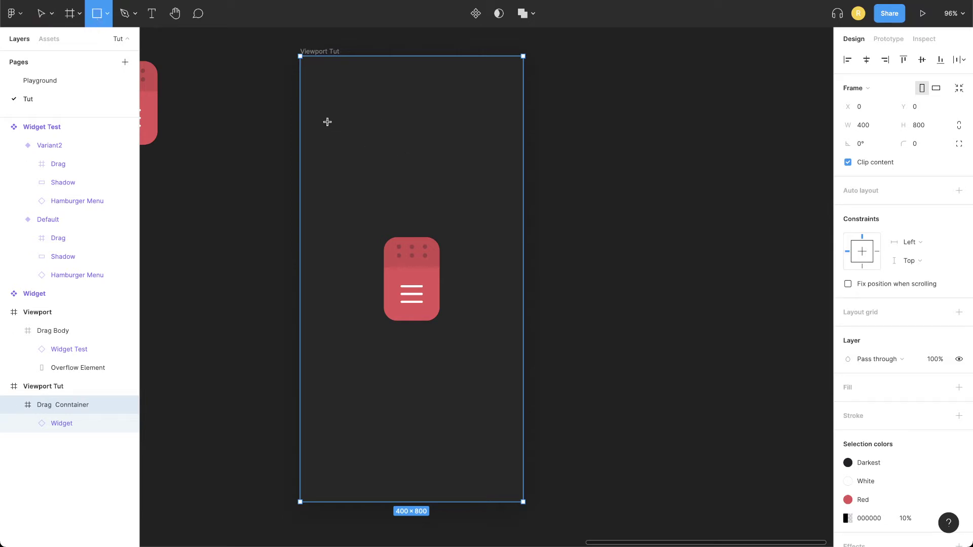
pyautogui.moveTo(327, 122); pyautogui.dragTo(453, 258)
pyautogui.click(880, 106)
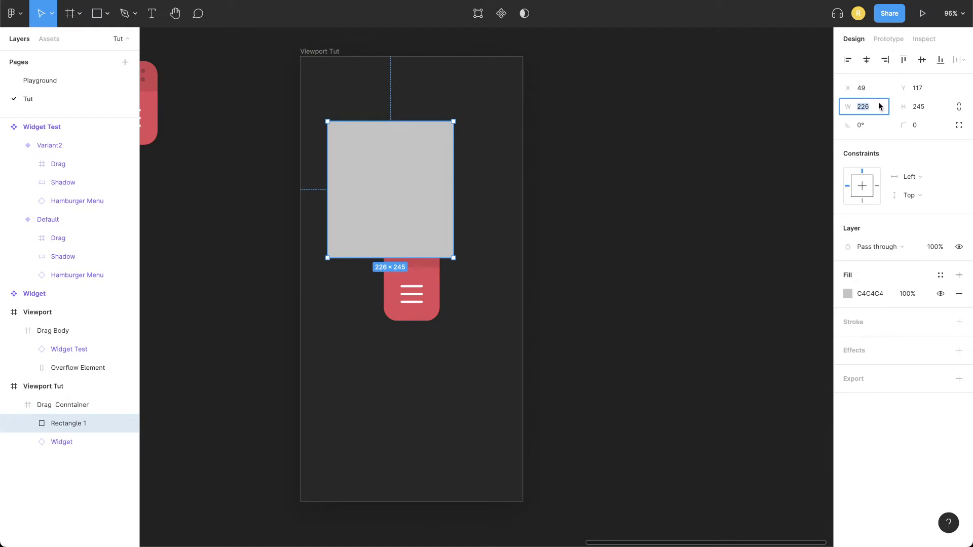
pyautogui.write('400*2')
pyautogui.press('Return')
pyautogui.click(931, 107)
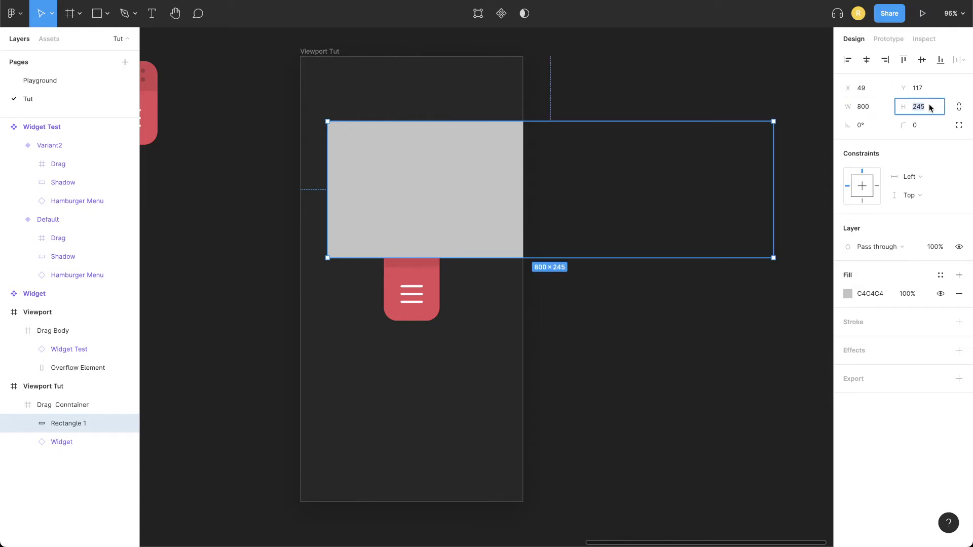
pyautogui.write('1600')
pyautogui.press('Return')
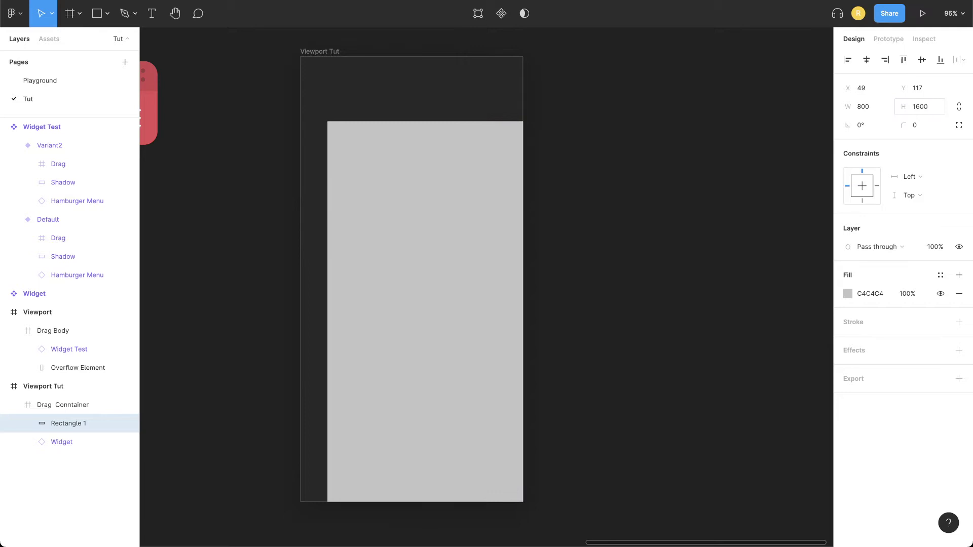
# Centre the rectangle both ways, layer it beneath Widget, and name it Overflow Element
pyautogui.click(866, 60)
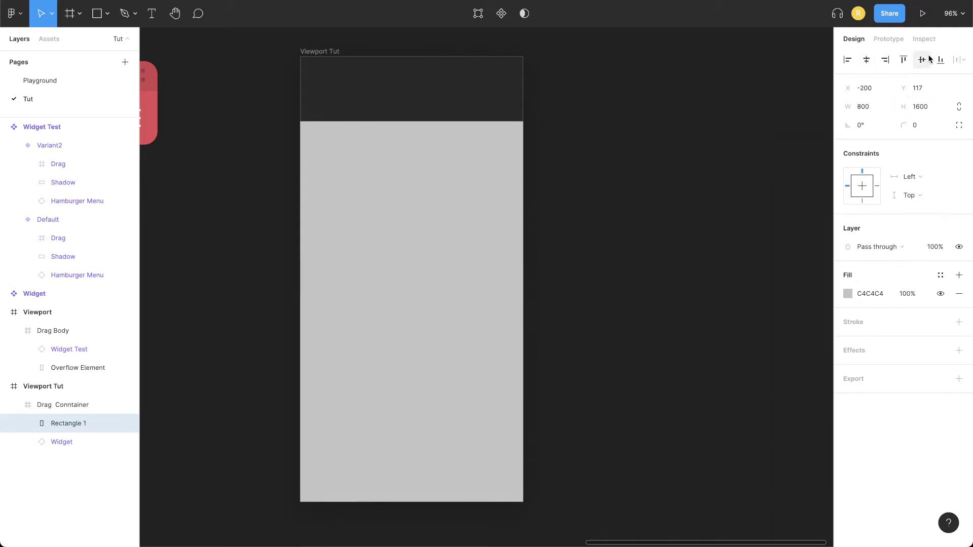
pyautogui.click(922, 60)
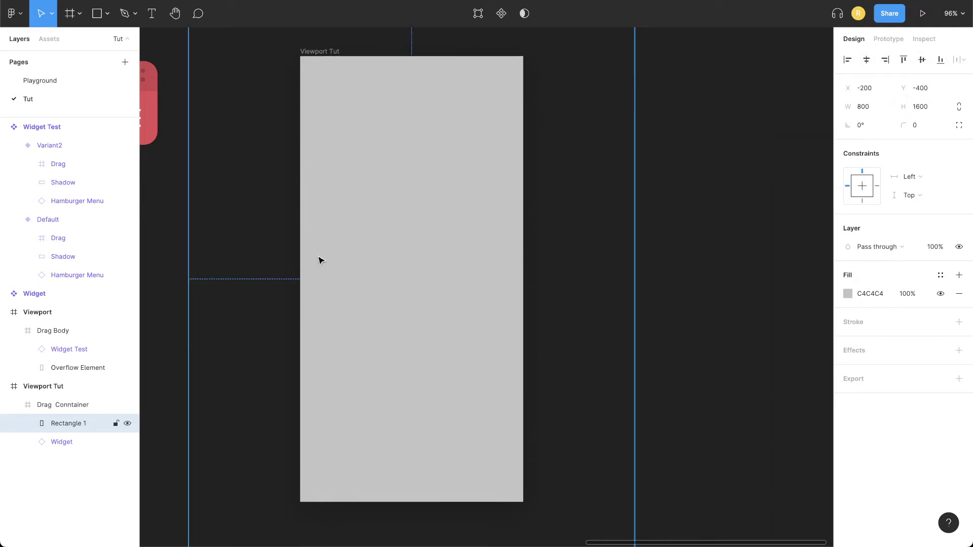
pyautogui.moveTo(62, 423); pyautogui.dragTo(66, 449)
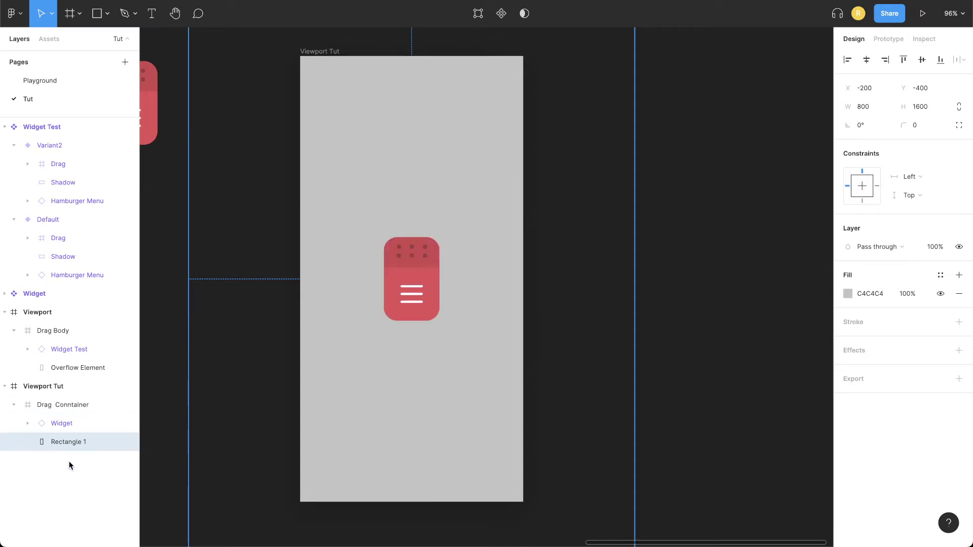
pyautogui.doubleClick(62, 442)
pyautogui.write('O')
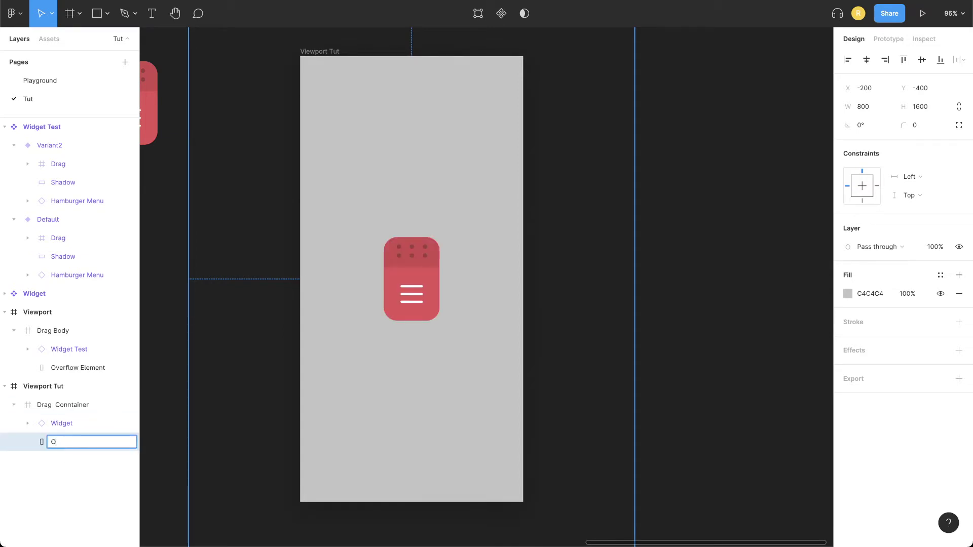
pyautogui.write('verflow ')
pyautogui.write('Ekem')
pyautogui.press('BackSpace')
pyautogui.press('BackSpace')
pyautogui.write('leme')
pyautogui.press('Return')
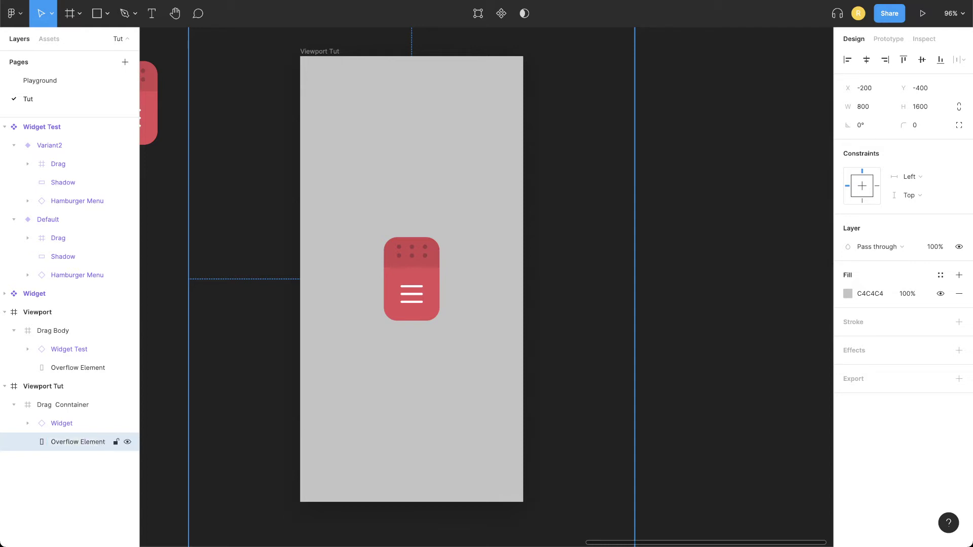
pyautogui.click(59, 409)
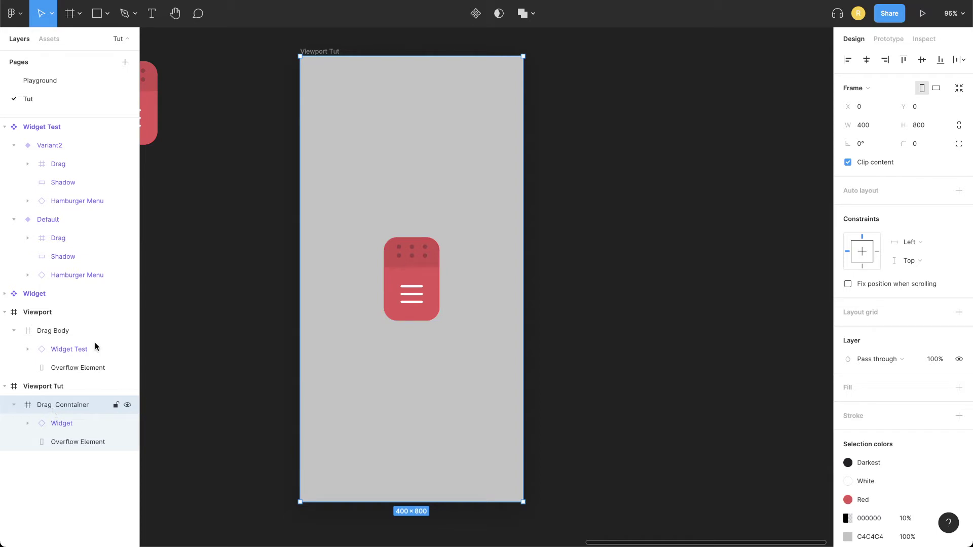
# Set Drag Conntainer's overflow scrolling to Horizontal and vertical scrolling in the Prototype settings
pyautogui.click(893, 40)
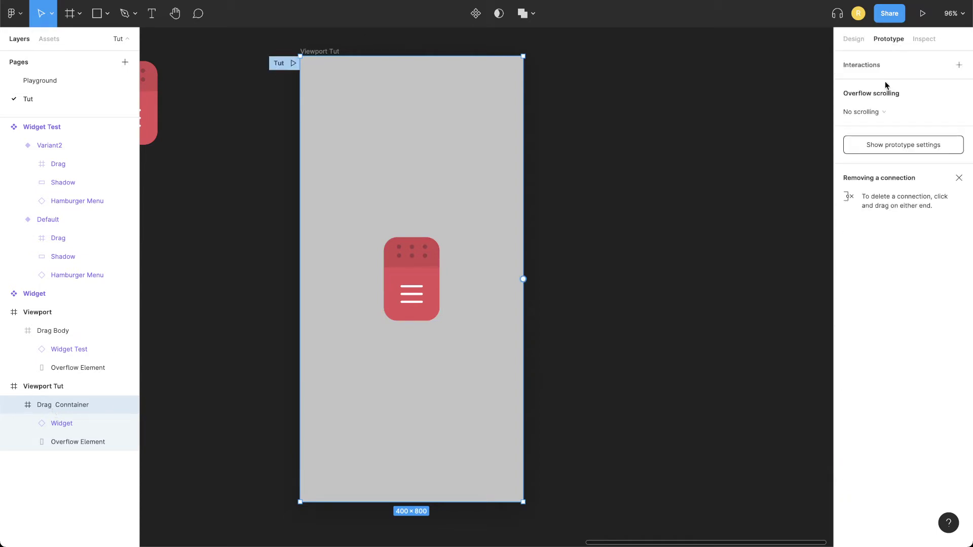
pyautogui.click(882, 112)
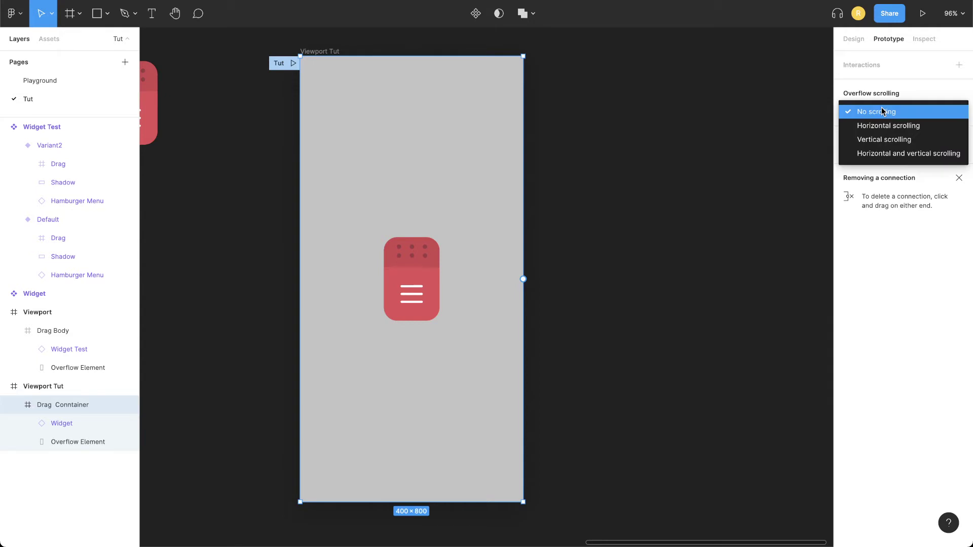
pyautogui.click(878, 154)
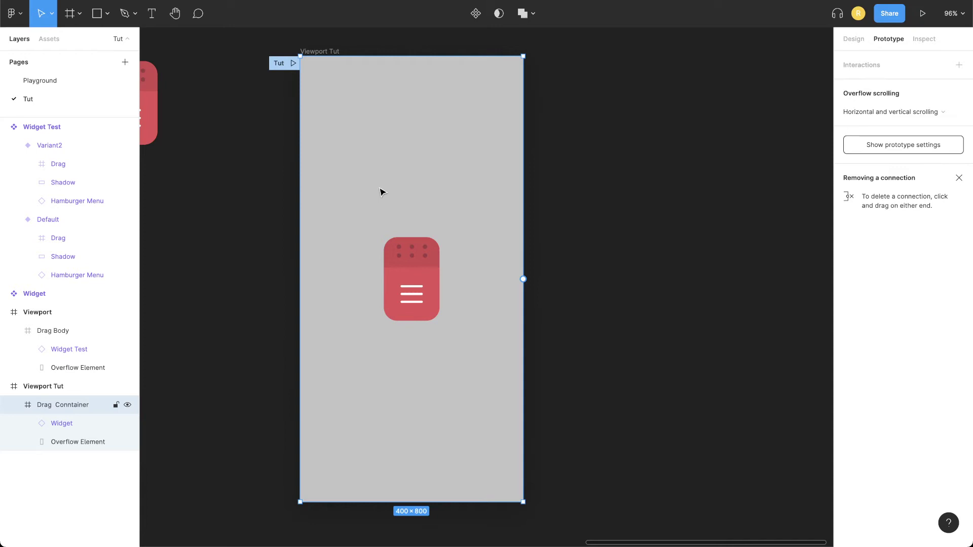
# Shrink Overflow Element to 700×1450 and centre it on the frame at X -150, Y -325
pyautogui.click(80, 450)
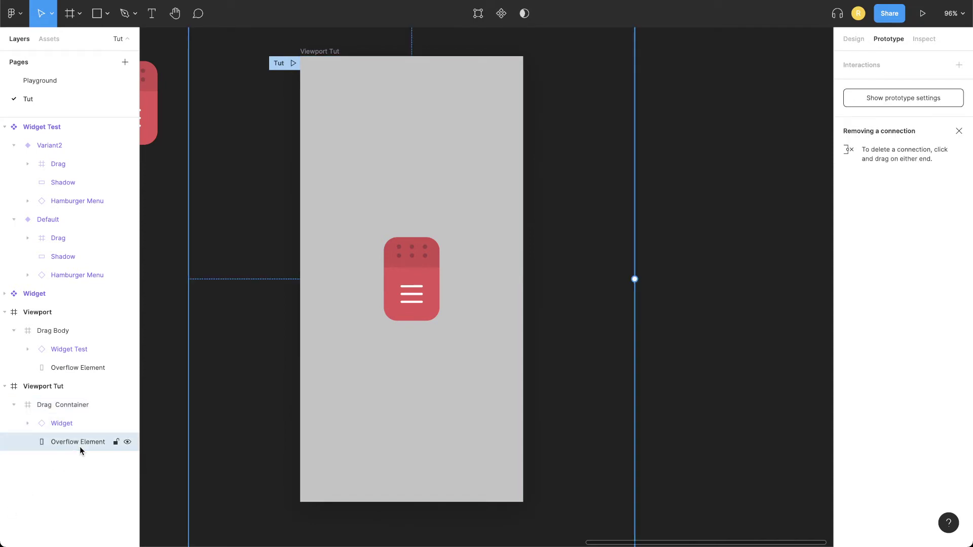
pyautogui.click(864, 43)
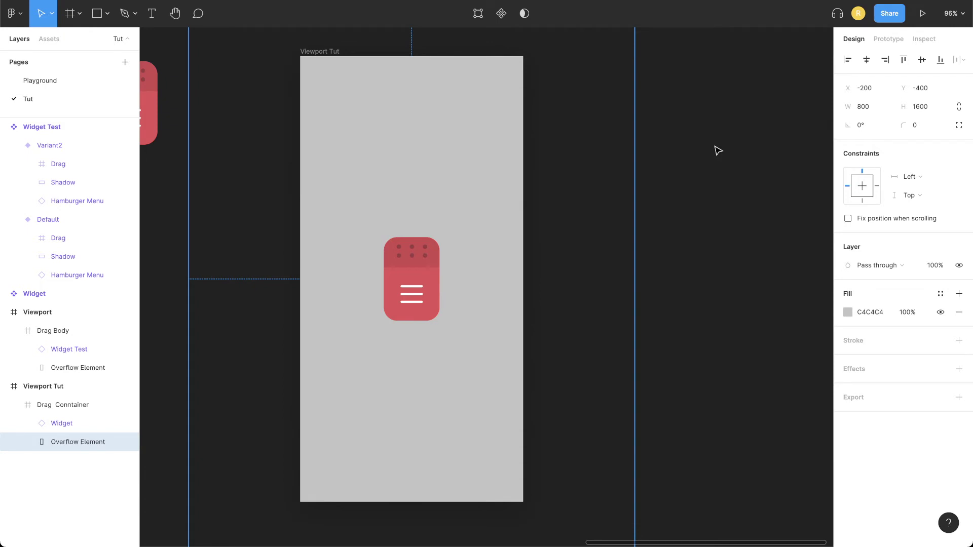
pyautogui.click(414, 283)
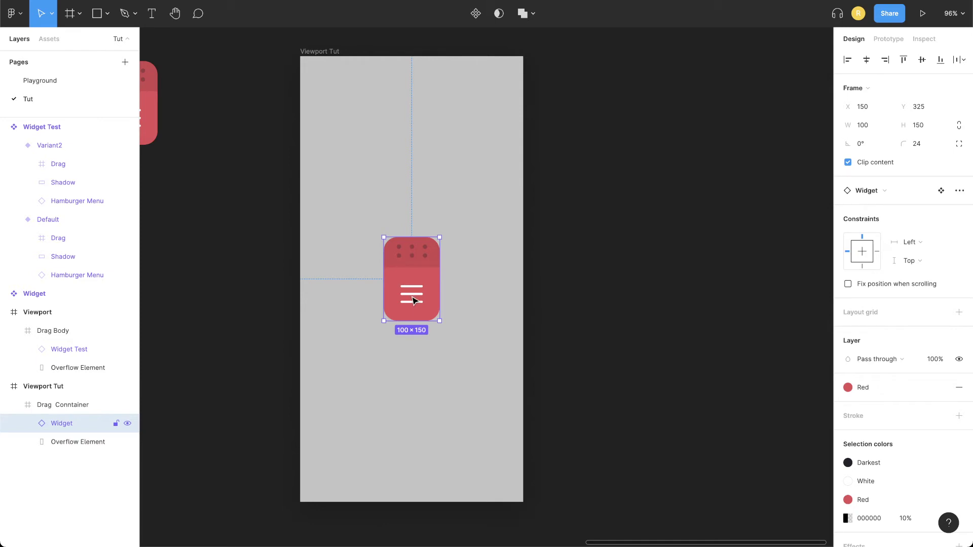
pyautogui.click(73, 446)
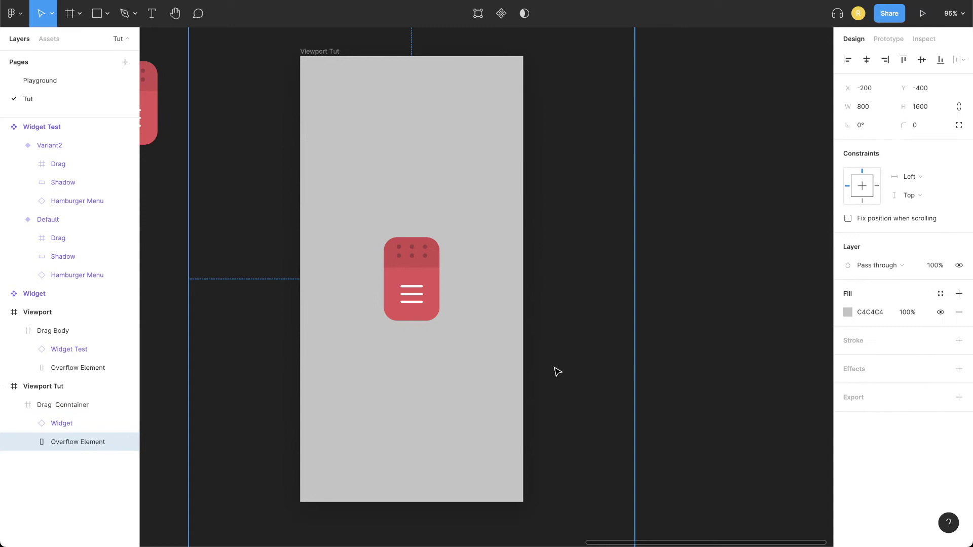
pyautogui.click(872, 111)
pyautogui.write('-100')
pyautogui.press('Tab')
pyautogui.write('-1')
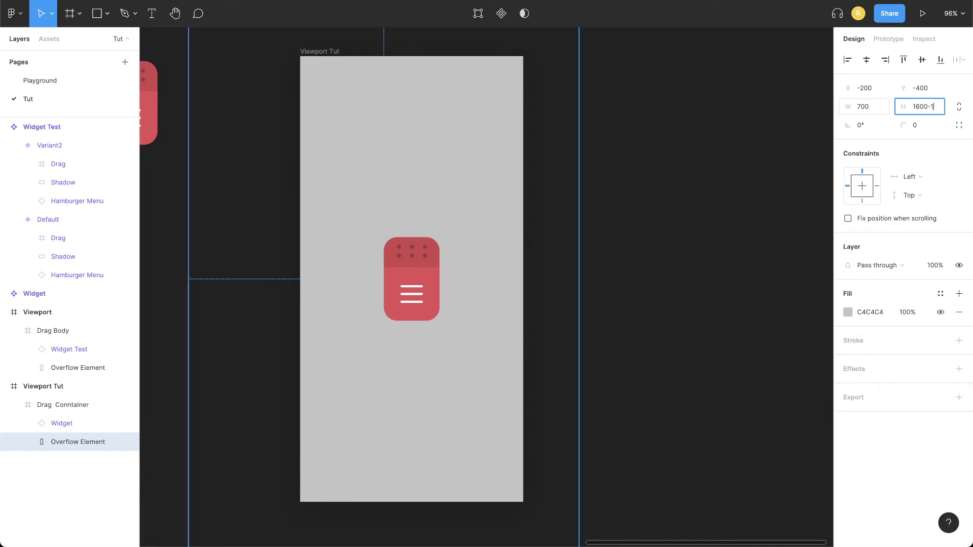
pyautogui.write('50')
pyautogui.press('Return')
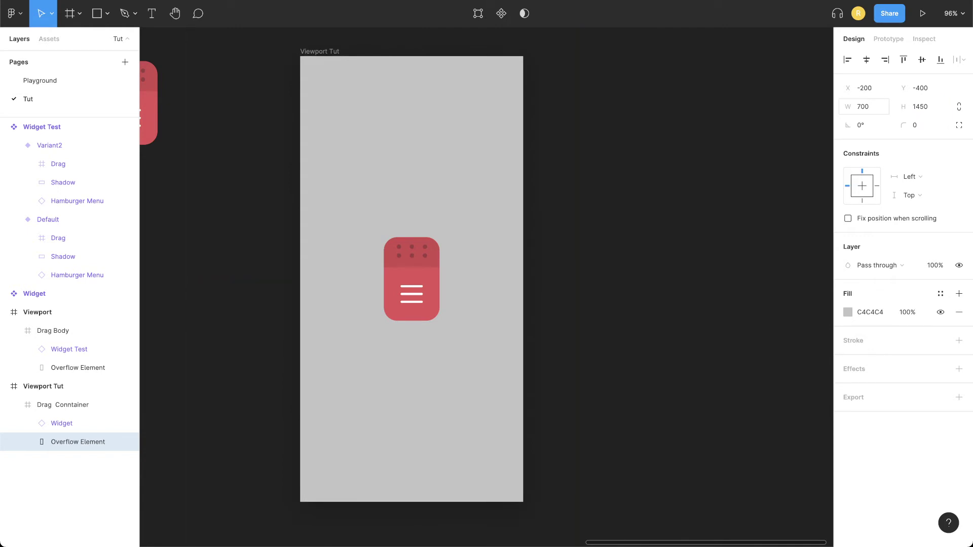
pyautogui.click(888, 60)
pyautogui.click(922, 61)
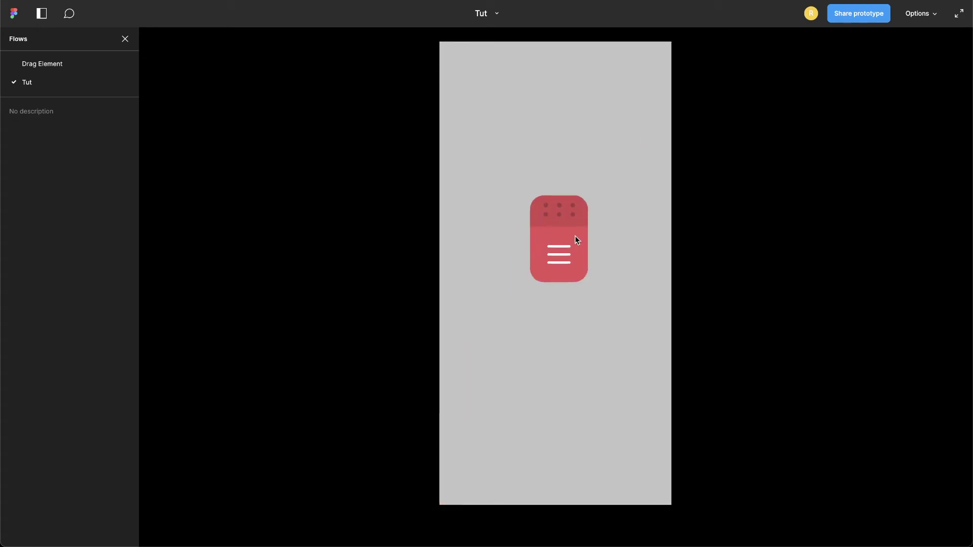
pyautogui.click(217, 2)
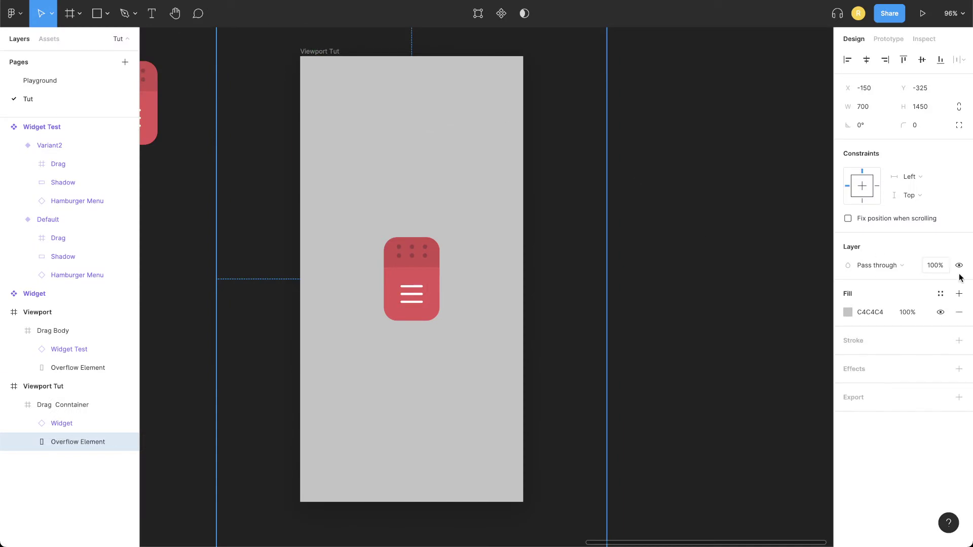
# Set Overflow Element's layer opacity to 0%, then select the Widget instance
pyautogui.click(936, 269)
pyautogui.write('0')
pyautogui.press('Return')
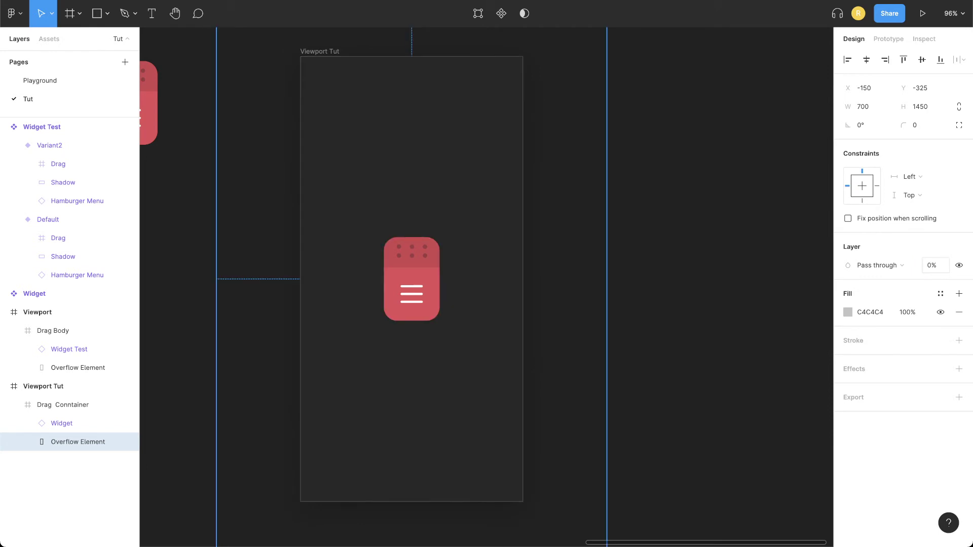
pyautogui.click(59, 424)
pyautogui.hscroll(-5, 229, 345)
pyautogui.scroll(1, 228, 345)
pyautogui.hscroll(-1, 228, 345)
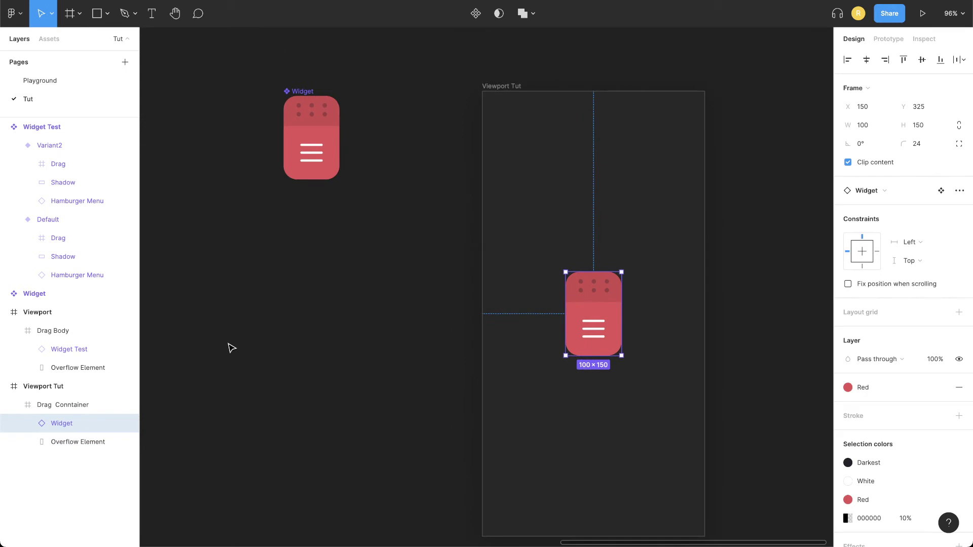
# Add a second variant to the Widget component and name it On Click
pyautogui.click(302, 92)
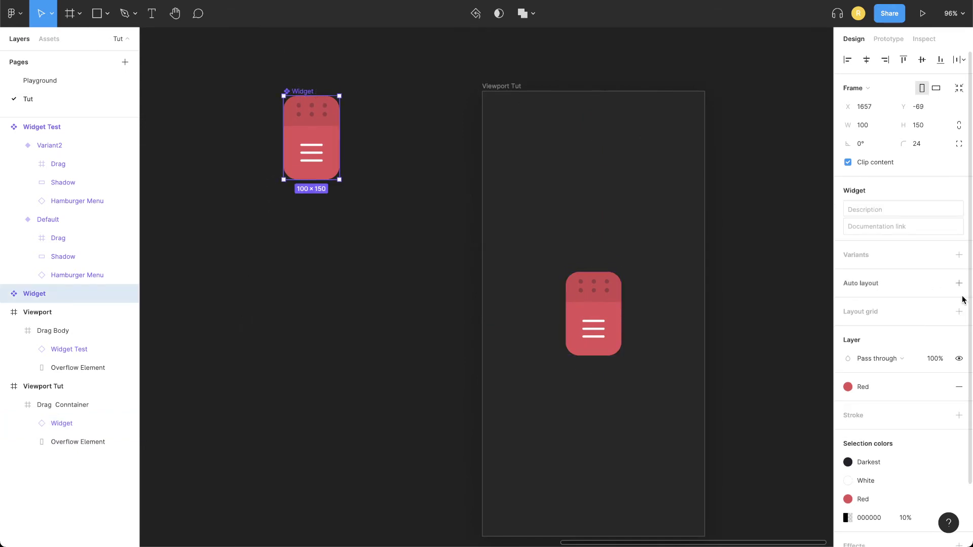
pyautogui.click(960, 256)
pyautogui.click(920, 239)
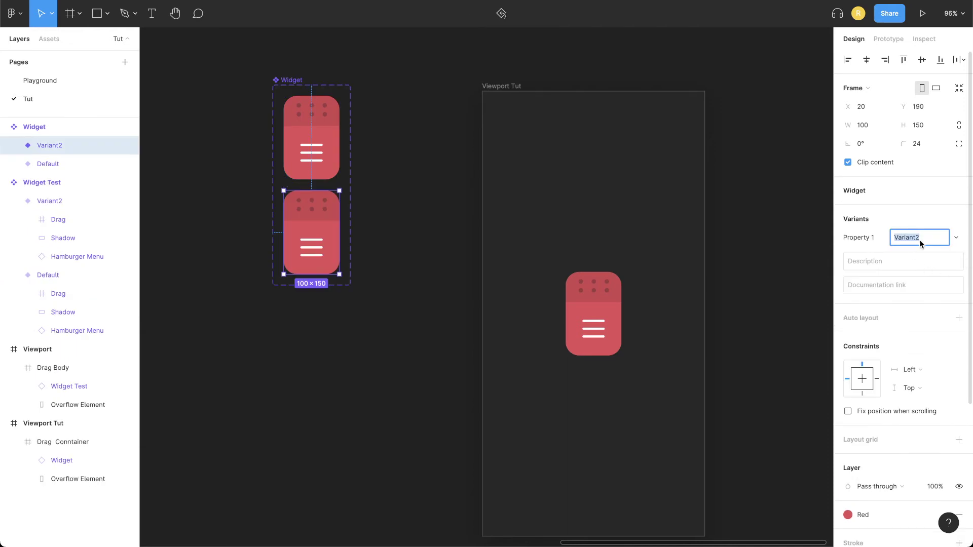
pyautogui.write('On Click')
pyautogui.press('Return')
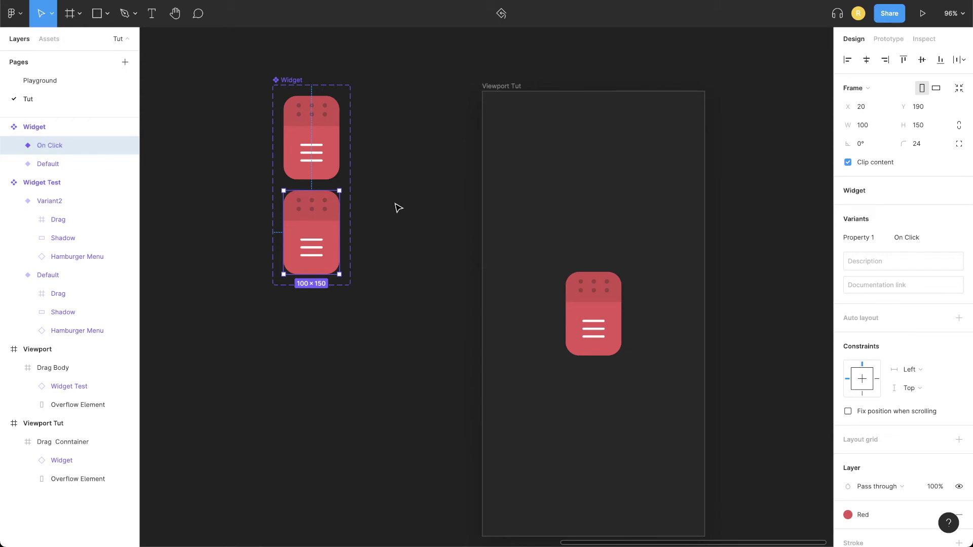
# In the Prototype settings, select the Default variant and then the On Click variant
pyautogui.click(882, 41)
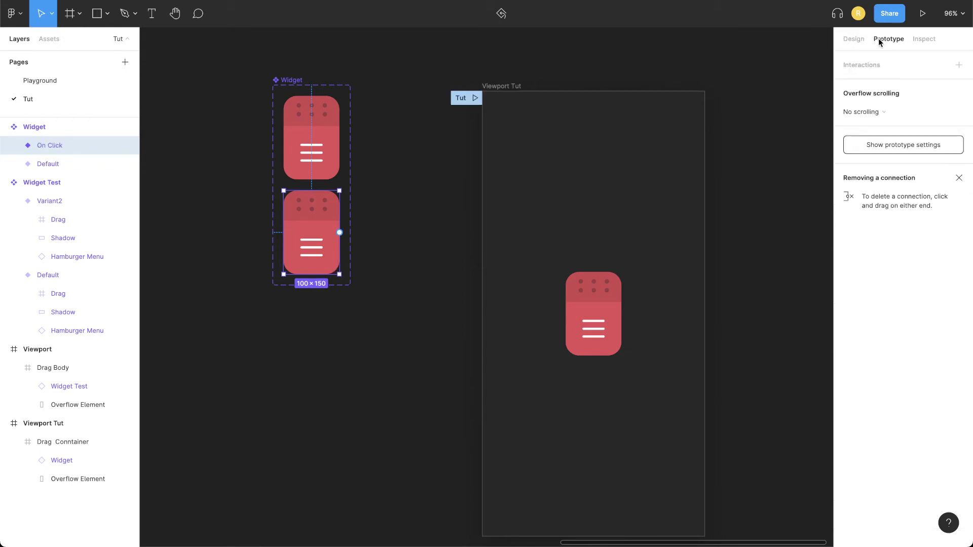
pyautogui.click(311, 131)
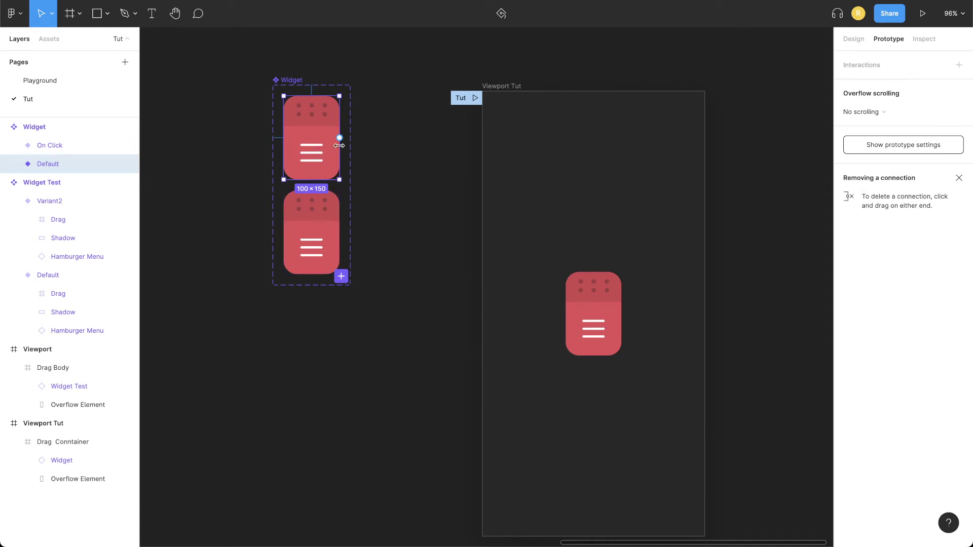
pyautogui.click(307, 253)
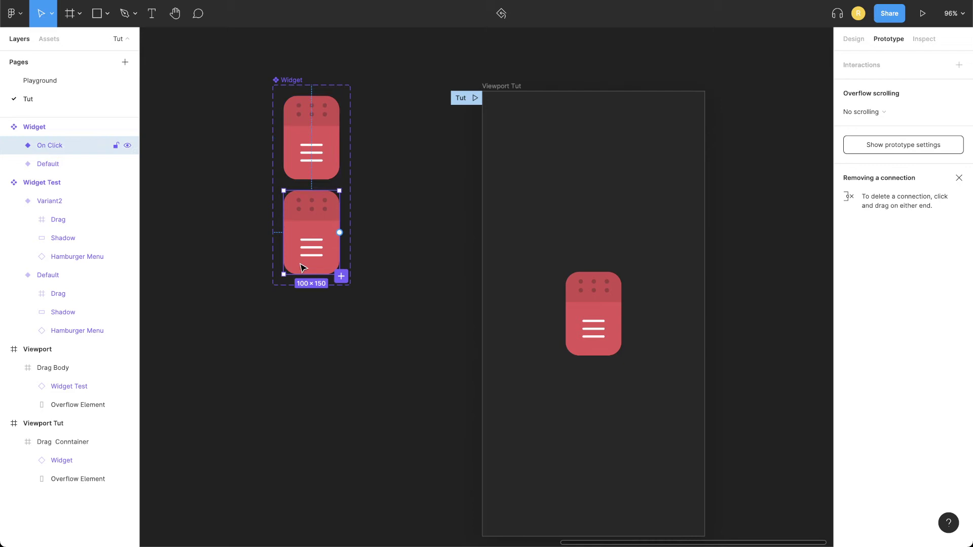
# Give the On Click variant a 5 px white (FFFFFF) stroke at 80% opacity
pyautogui.click(854, 41)
pyautogui.scroll(-2, 952, 397)
pyautogui.scroll(-3, 953, 395)
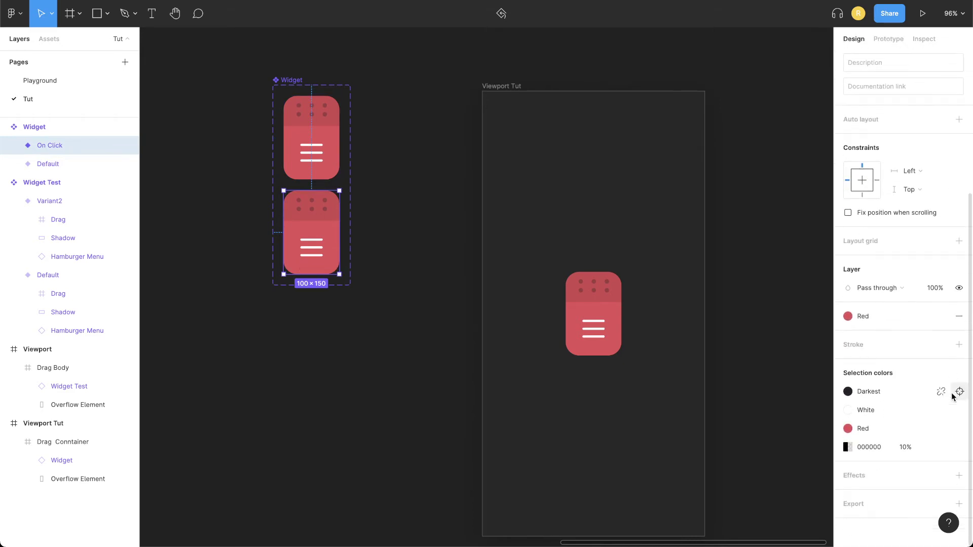
pyautogui.click(959, 343)
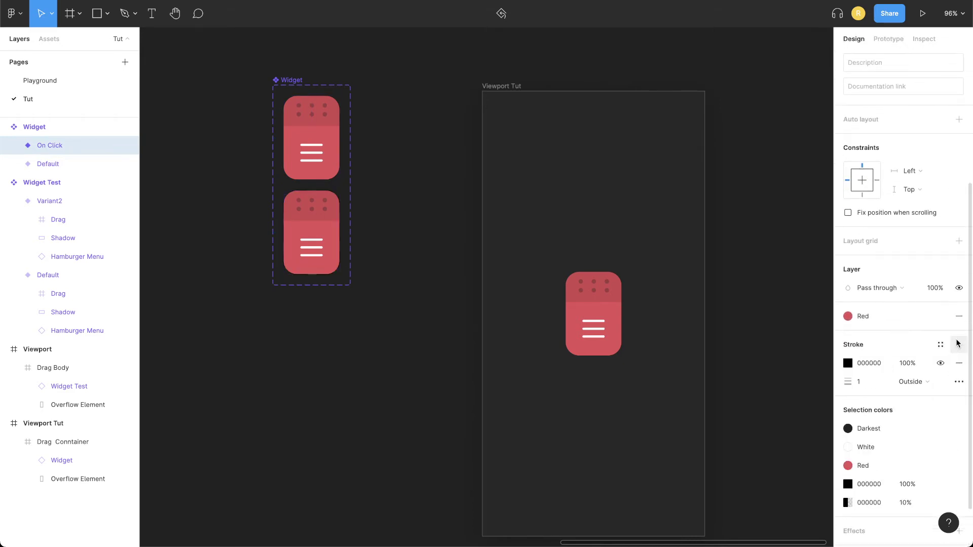
pyautogui.click(874, 383)
pyautogui.write('5')
pyautogui.click(873, 363)
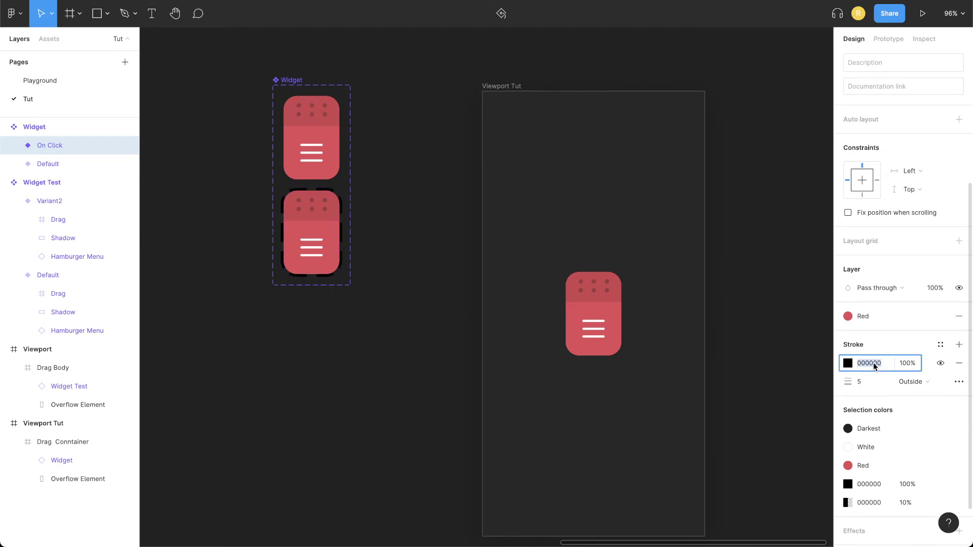
pyautogui.write('f')
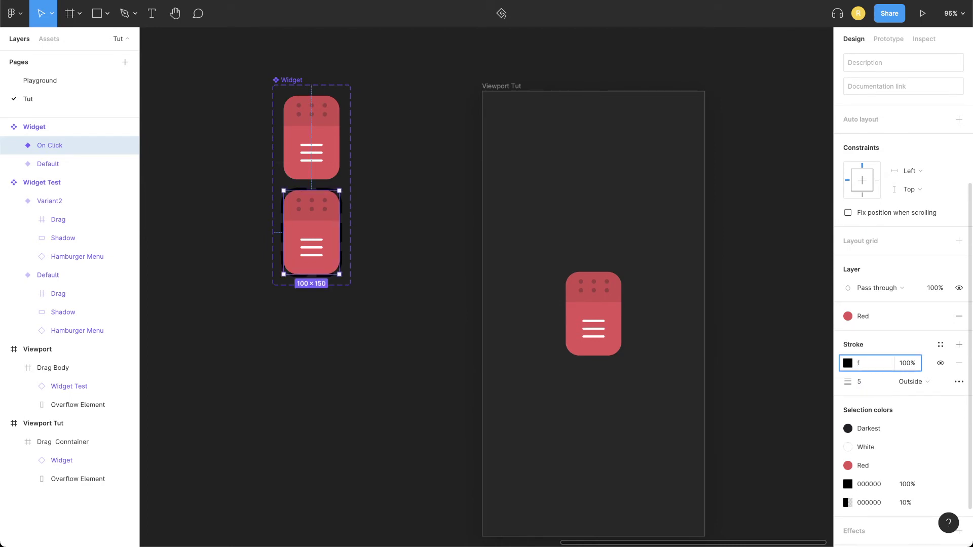
pyautogui.press('Tab')
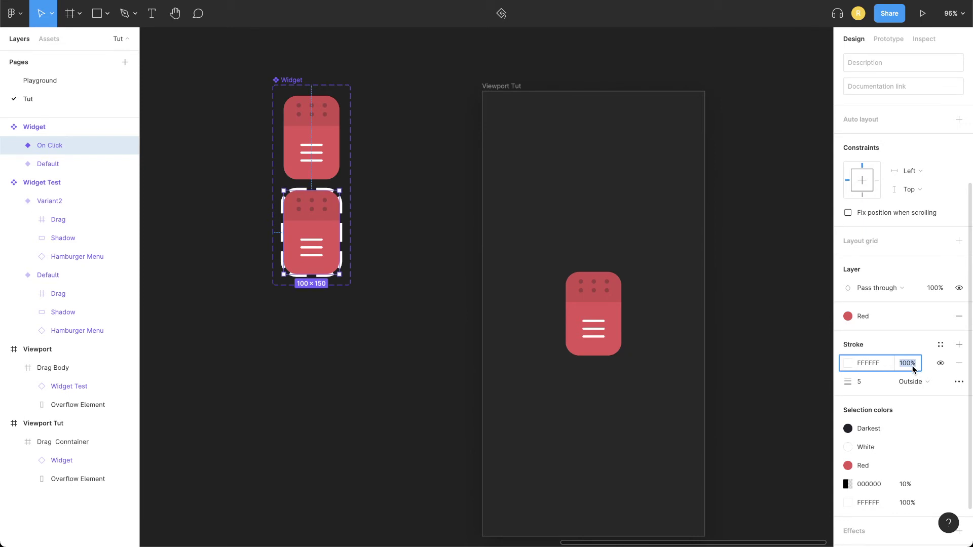
pyautogui.write('80')
pyautogui.press('Return')
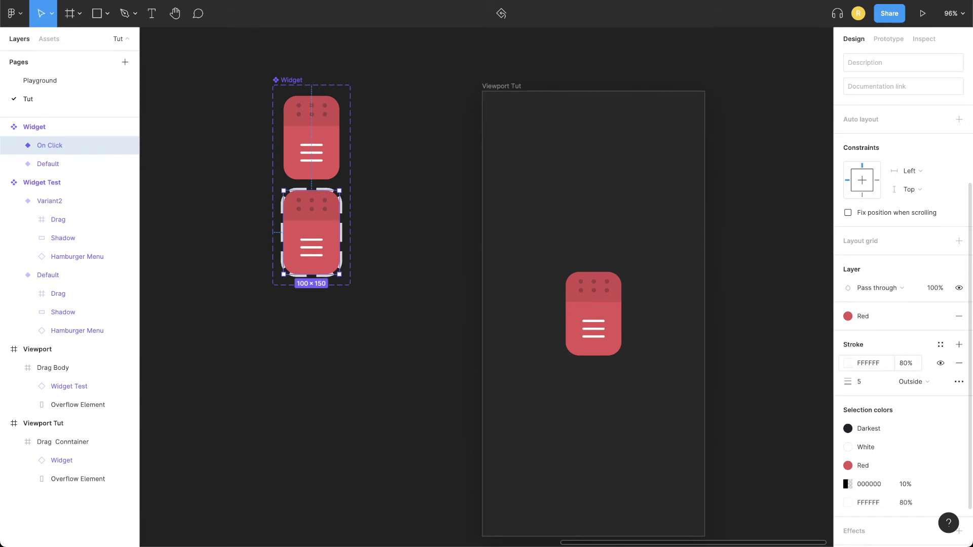
# Add a drop shadow with Y offset 12, blur 24 and 24% opacity
pyautogui.scroll(-1, 958, 469)
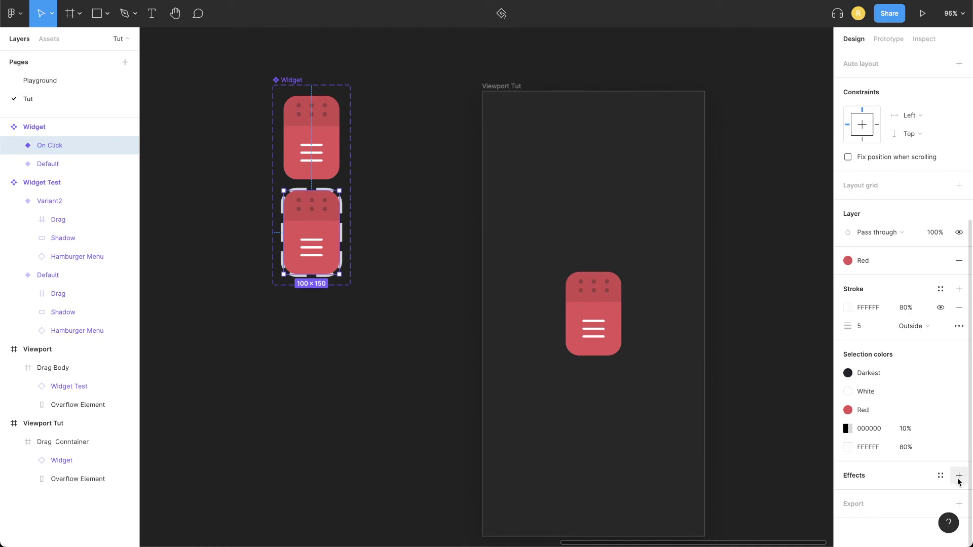
pyautogui.click(959, 476)
pyautogui.click(848, 495)
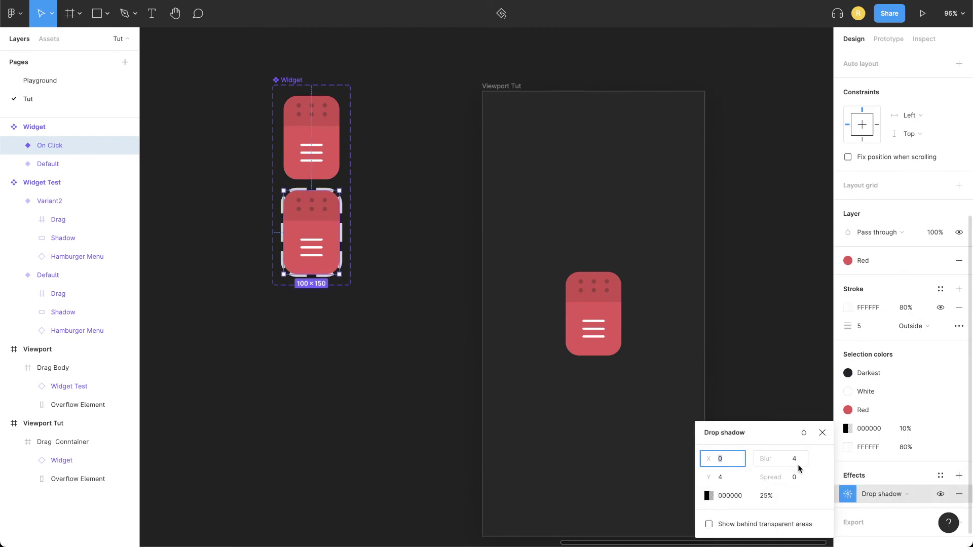
pyautogui.click(794, 461)
pyautogui.write('24')
pyautogui.press('Tab')
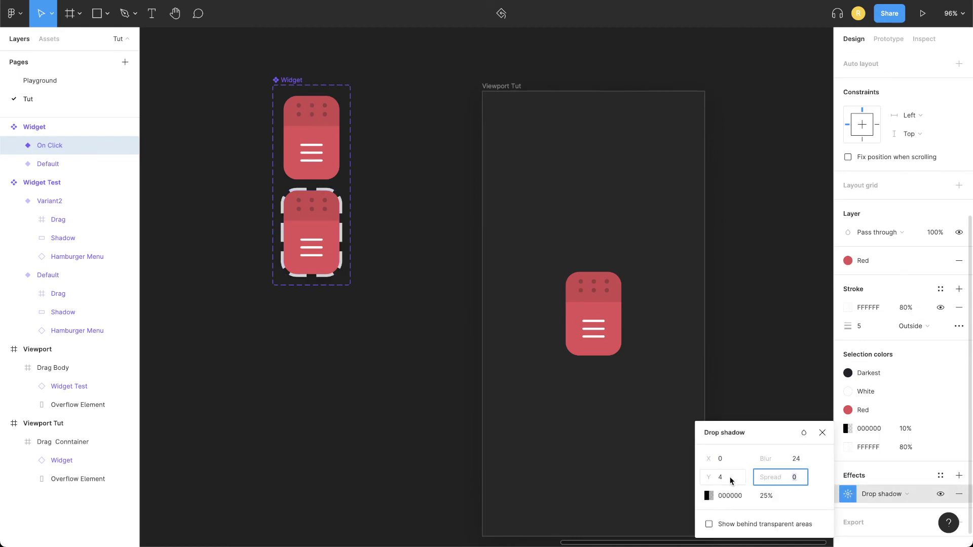
pyautogui.click(730, 477)
pyautogui.write('12')
pyautogui.press('Tab')
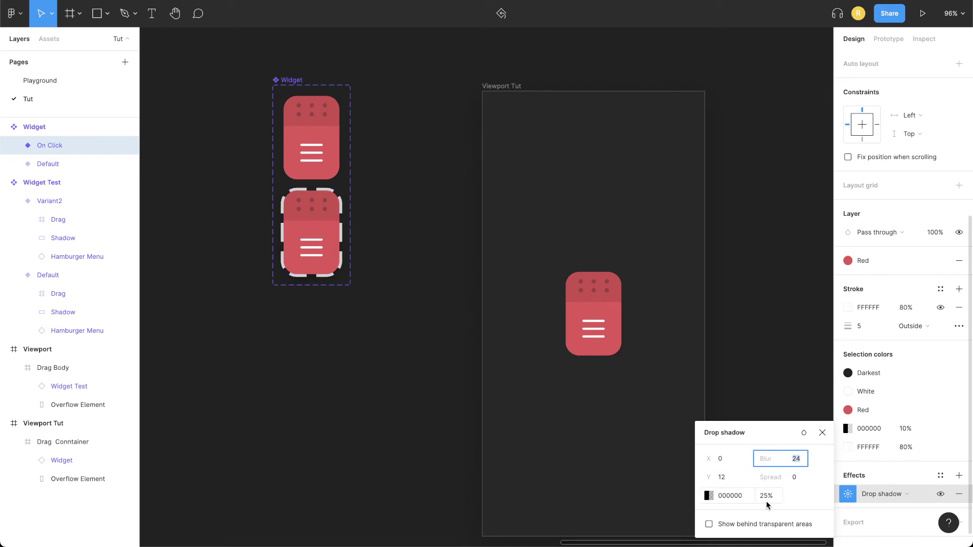
pyautogui.click(765, 496)
pyautogui.write('24')
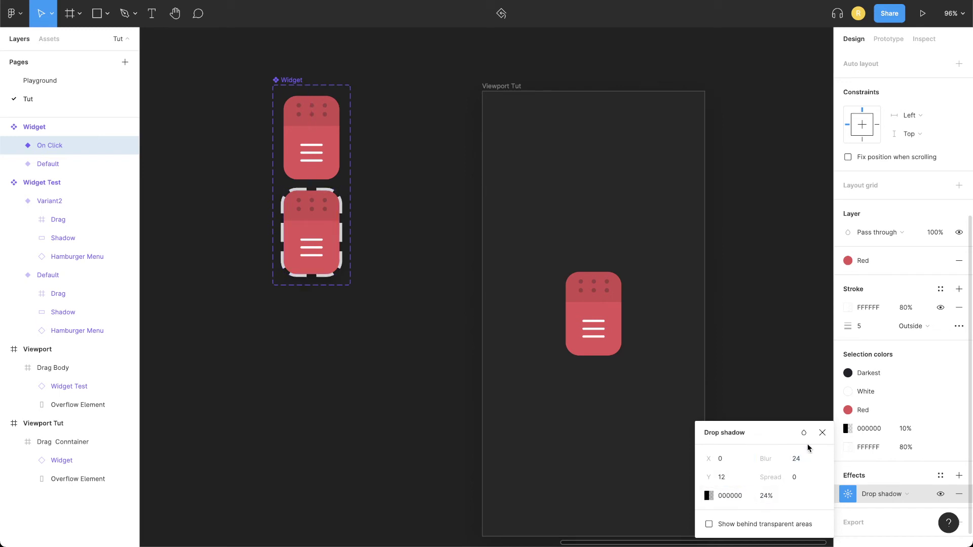
pyautogui.click(822, 432)
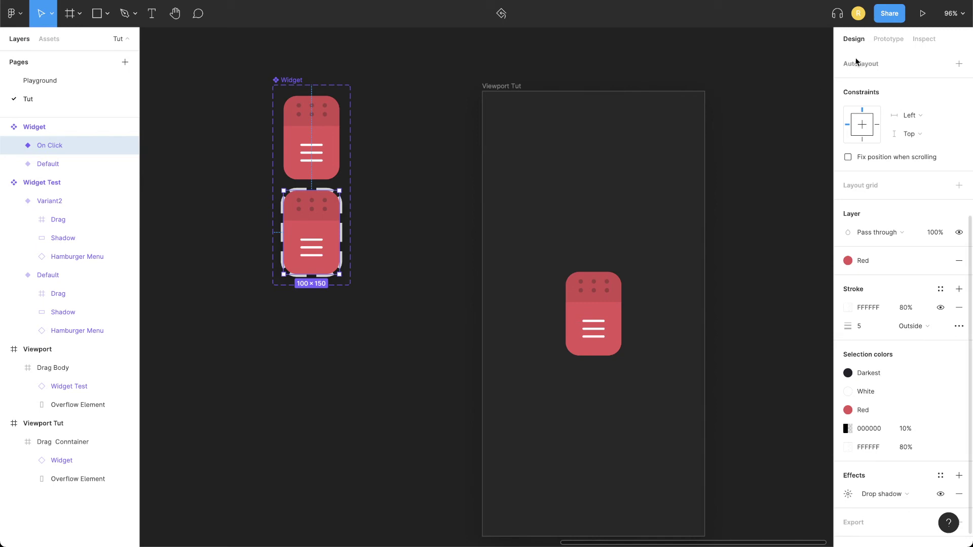
# Connect the Default variant to On Click with a Mouse down trigger
pyautogui.click(887, 41)
pyautogui.click(313, 139)
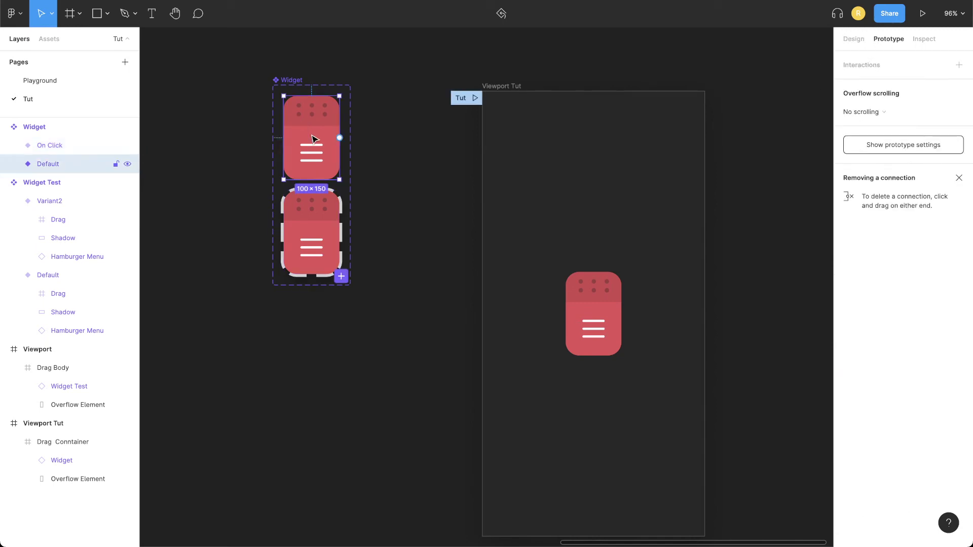
pyautogui.moveTo(340, 138); pyautogui.dragTo(301, 242)
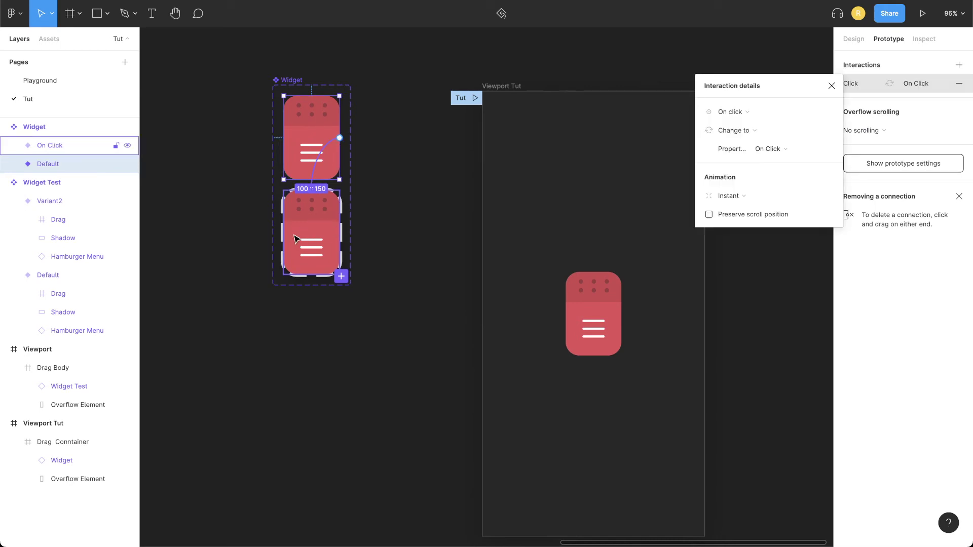
pyautogui.click(746, 114)
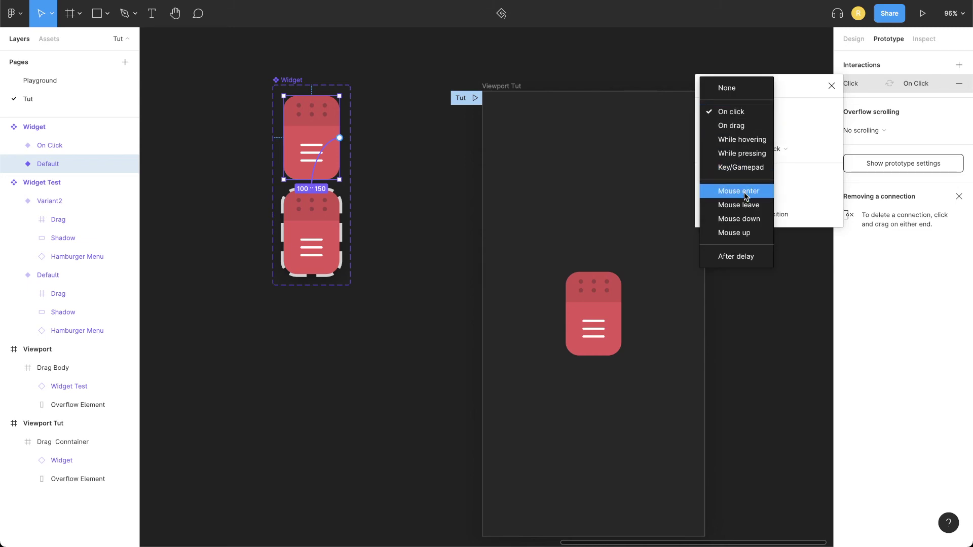
pyautogui.click(744, 219)
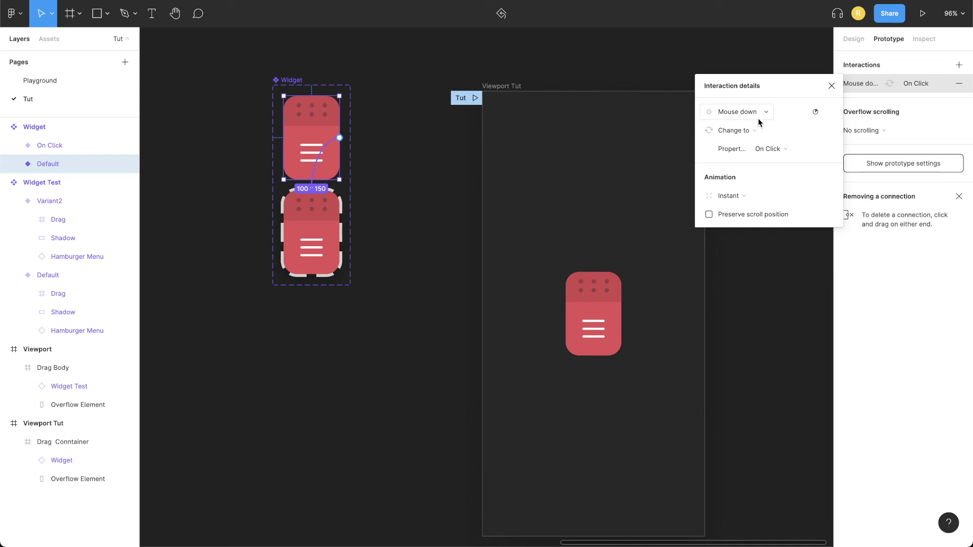
# Set the On Click variant's interaction back to Default to trigger on Mouse up
pyautogui.click(318, 224)
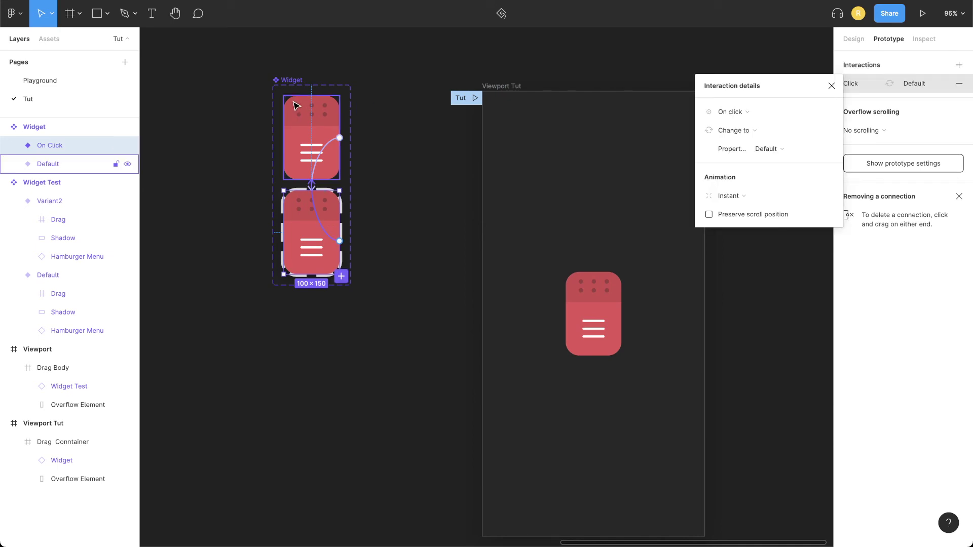
pyautogui.click(736, 118)
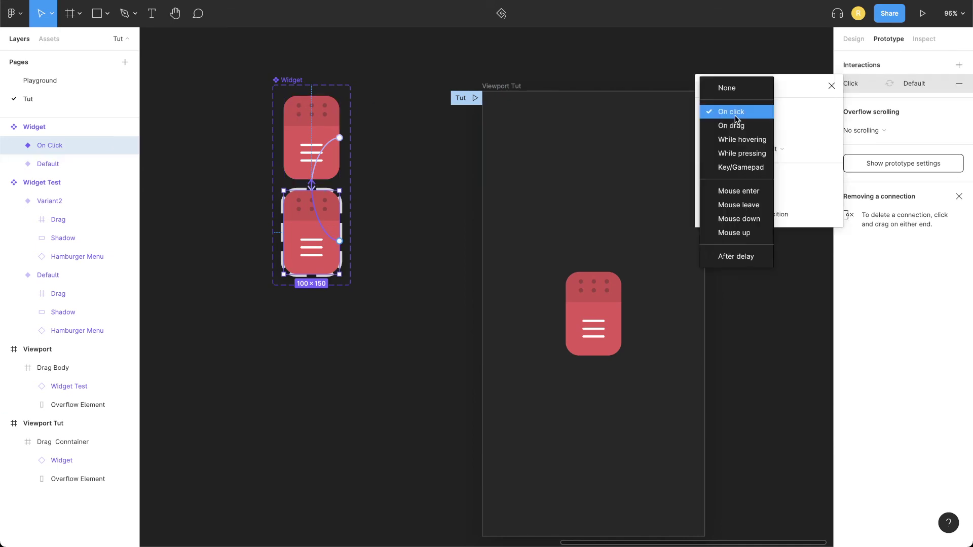
pyautogui.click(747, 235)
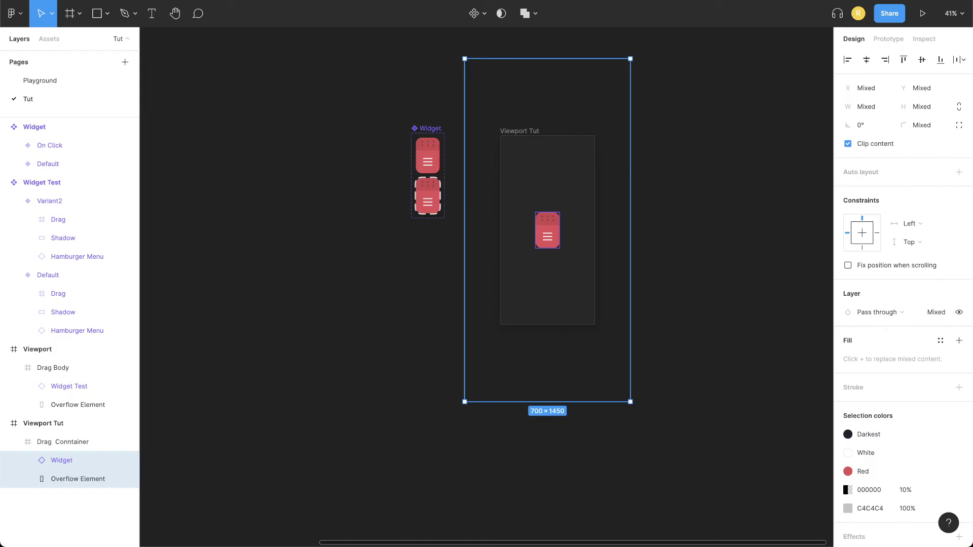
# Move Widget together with Overflow Element into Viewport Tut's bottom-right corner, then deselect
pyautogui.click(71, 461)
pyautogui.click(70, 513)
pyautogui.click(60, 467)
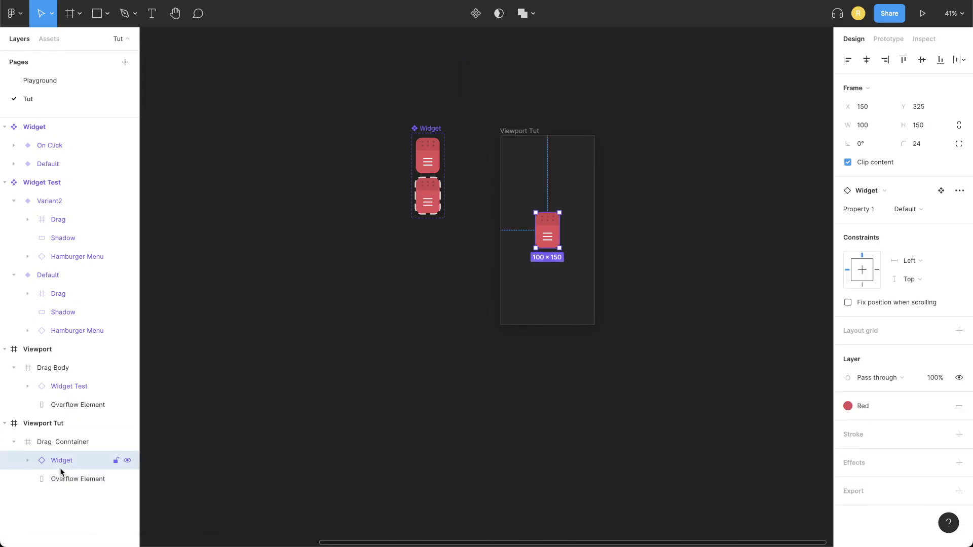
pyautogui.keyDown('shift'); pyautogui.click(68, 480); pyautogui.keyUp('shift')
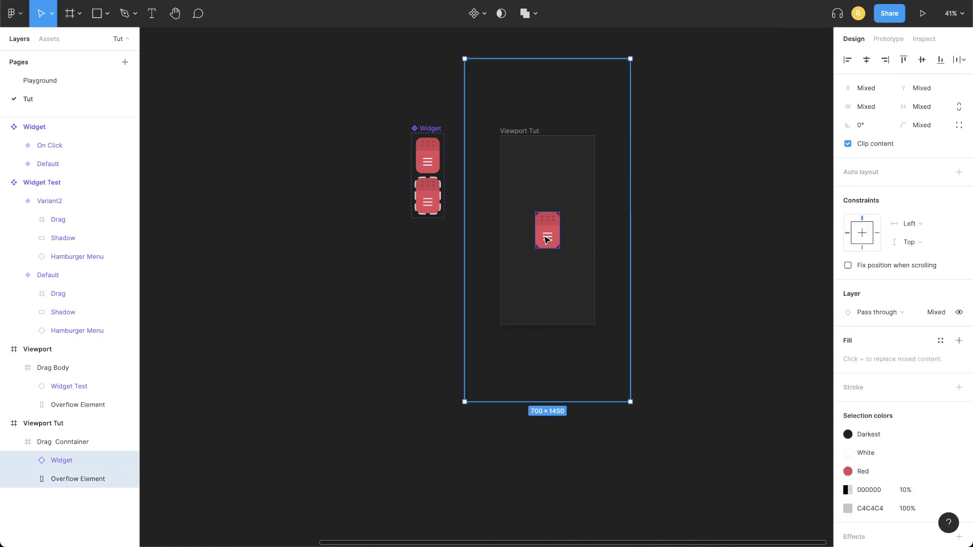
pyautogui.moveTo(547, 240); pyautogui.dragTo(577, 311)
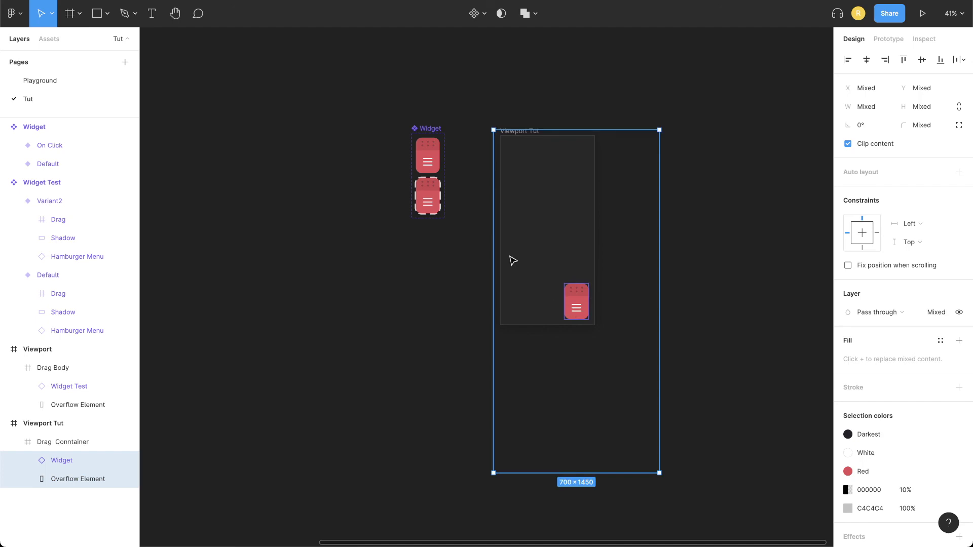
pyautogui.click(469, 298)
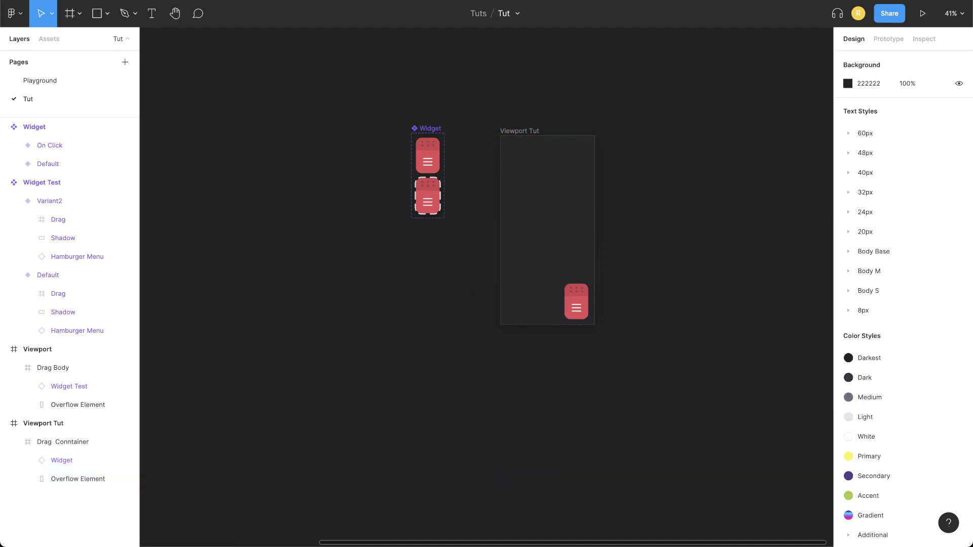